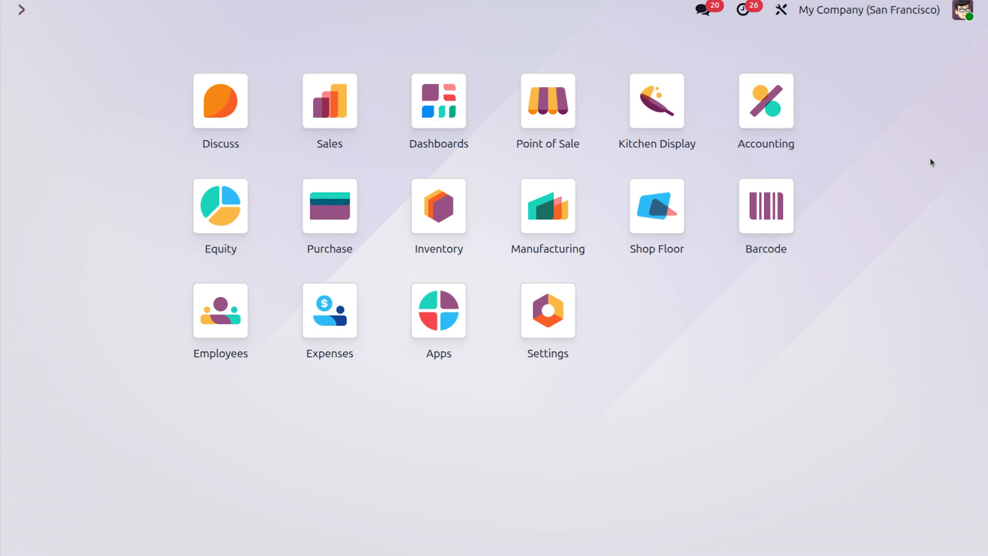
- Create a new expense described as "dinner with client" with the category [EXP_GEN] Expenses
{"action": "left_click", "coordinate": [334, 312]}
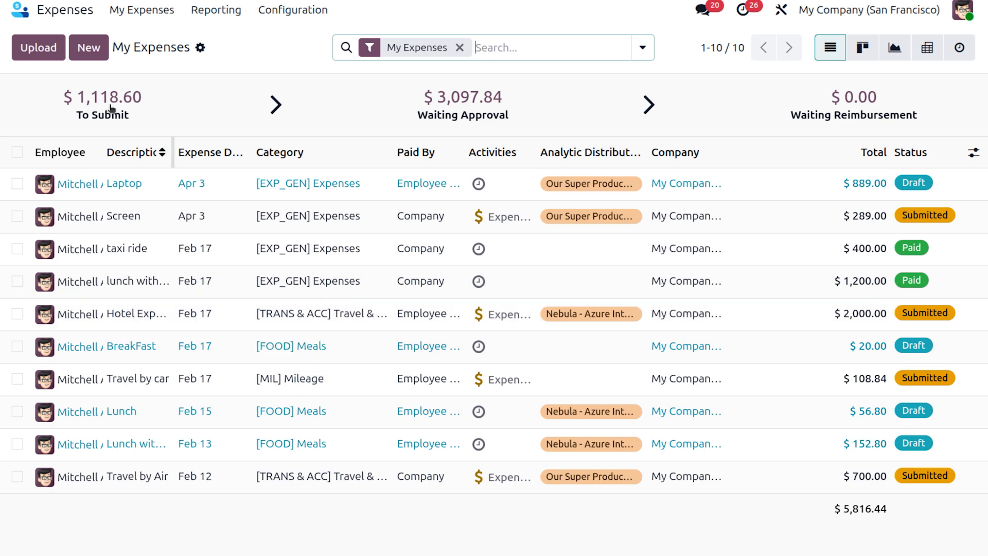
{"action": "left_click", "coordinate": [88, 49]}
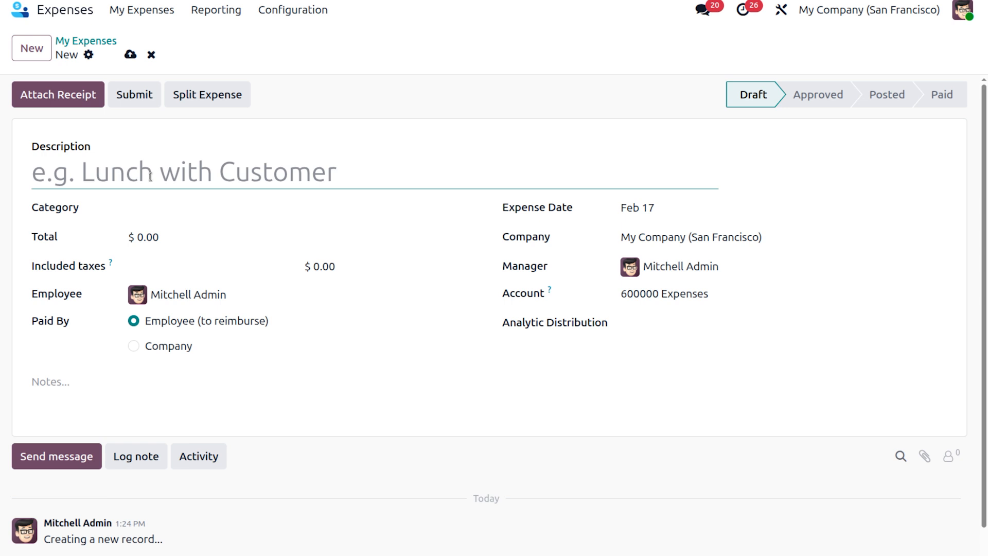
{"action": "type", "text": "dinn"}
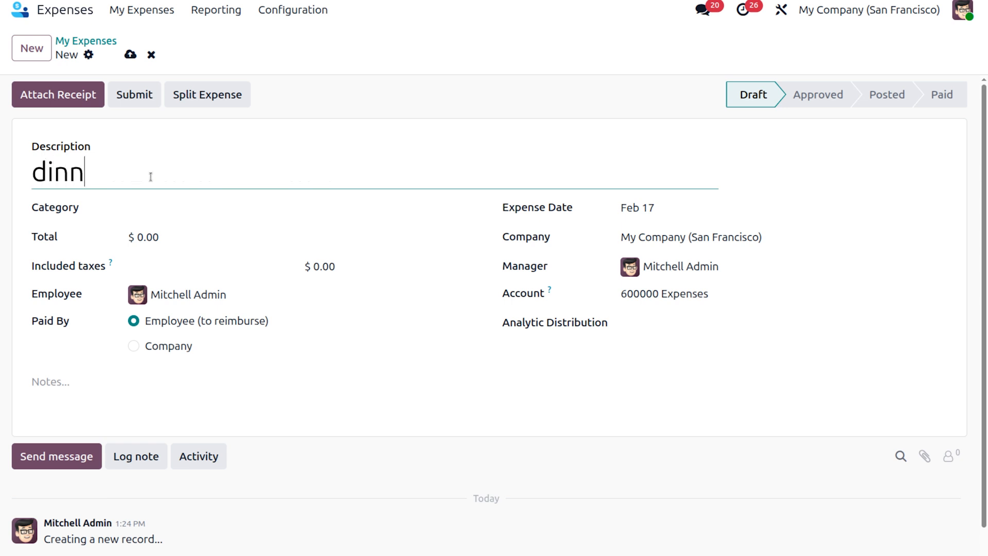
{"action": "type", "text": "er with client"}
{"action": "left_click", "coordinate": [170, 215]}
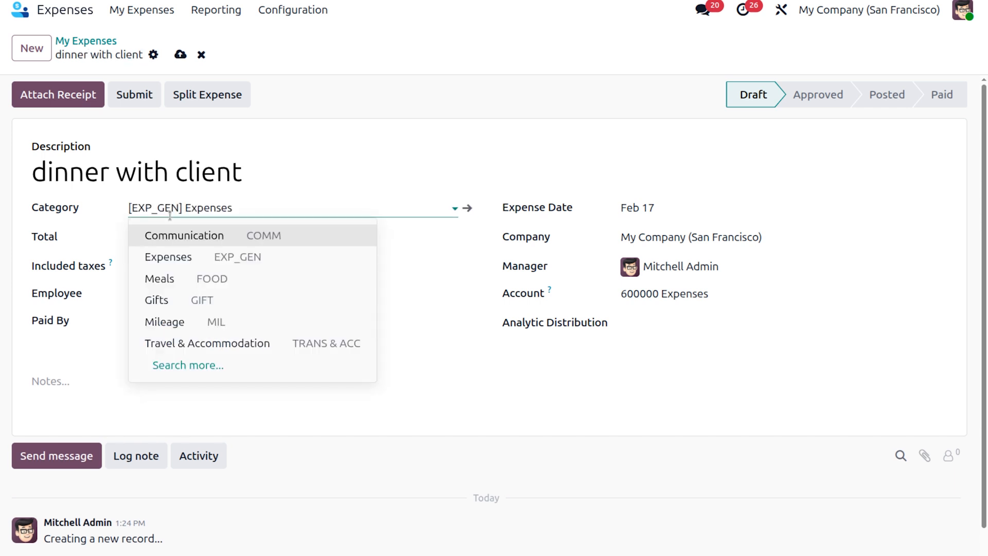
{"action": "left_click", "coordinate": [194, 260]}
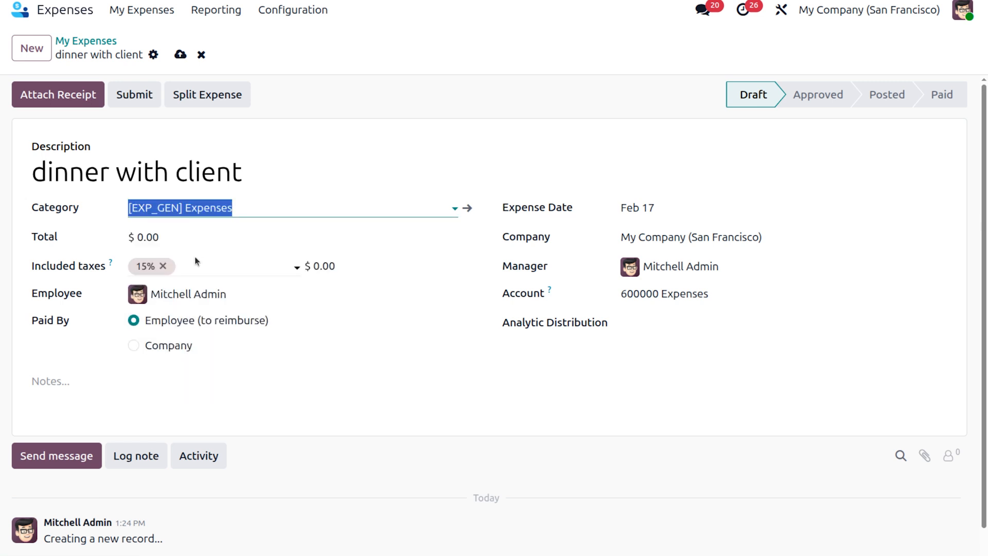
- Set the expense total to $1,300 and remove the 15% included tax
{"action": "left_click", "coordinate": [180, 233]}
{"action": "key", "text": "BackSpace"}
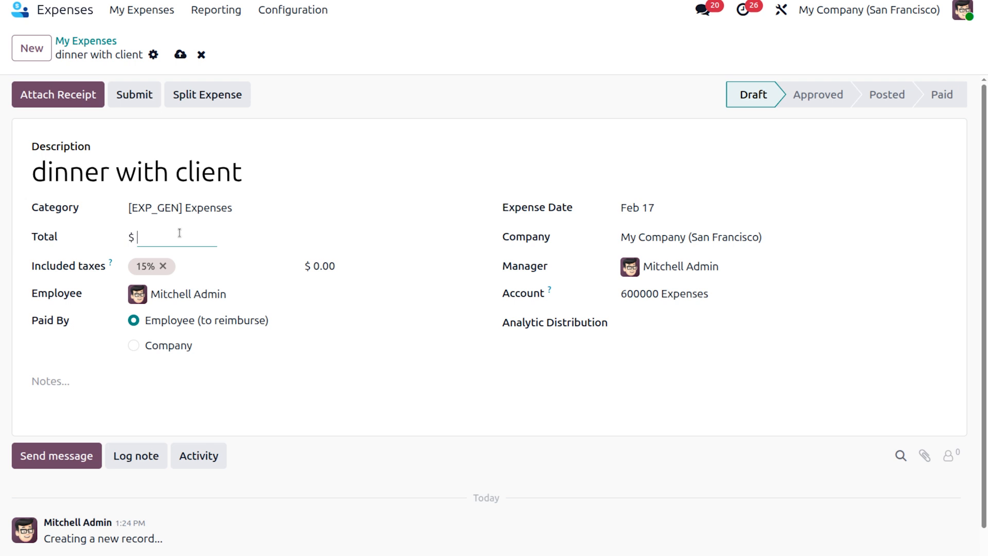
{"action": "type", "text": "1300"}
{"action": "left_click", "coordinate": [163, 266]}
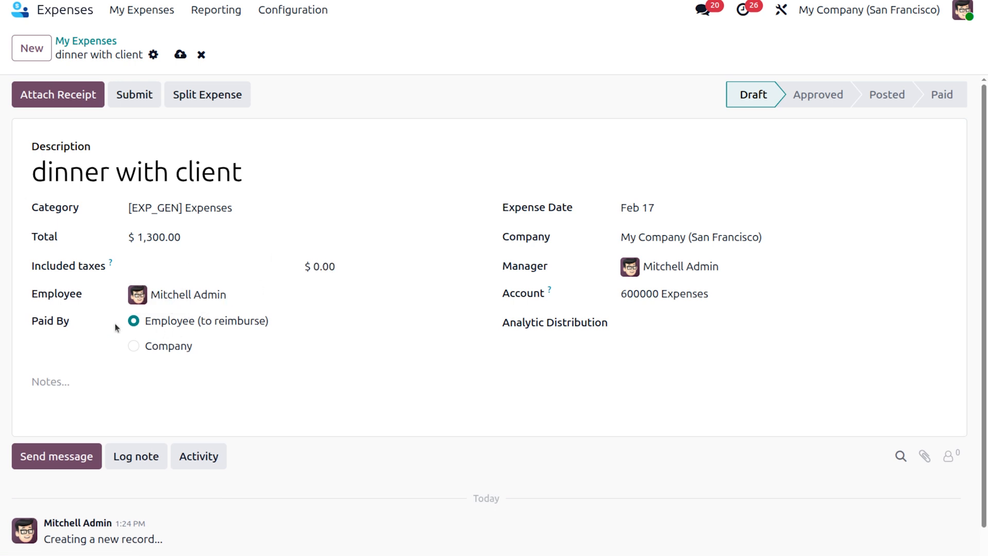
- Mark the dinner expense as paid by the company and choose an individual contact as its vendor
{"action": "left_click", "coordinate": [134, 348]}
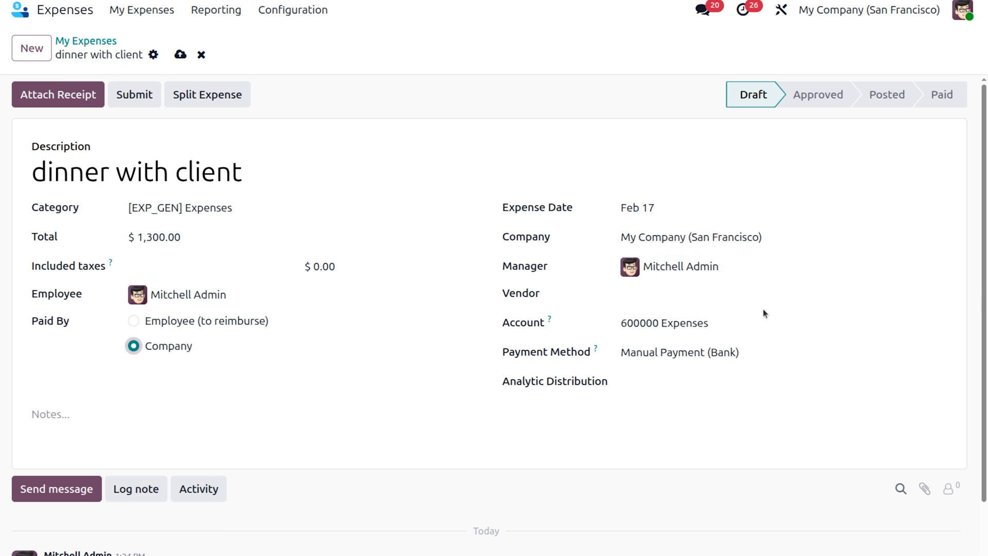
{"action": "left_click", "coordinate": [672, 296]}
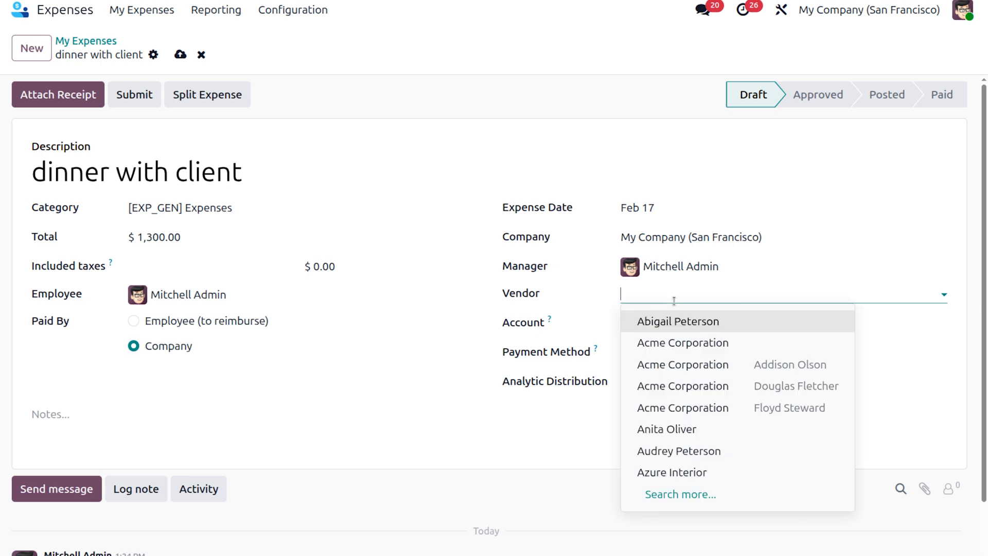
{"action": "left_click", "coordinate": [706, 450]}
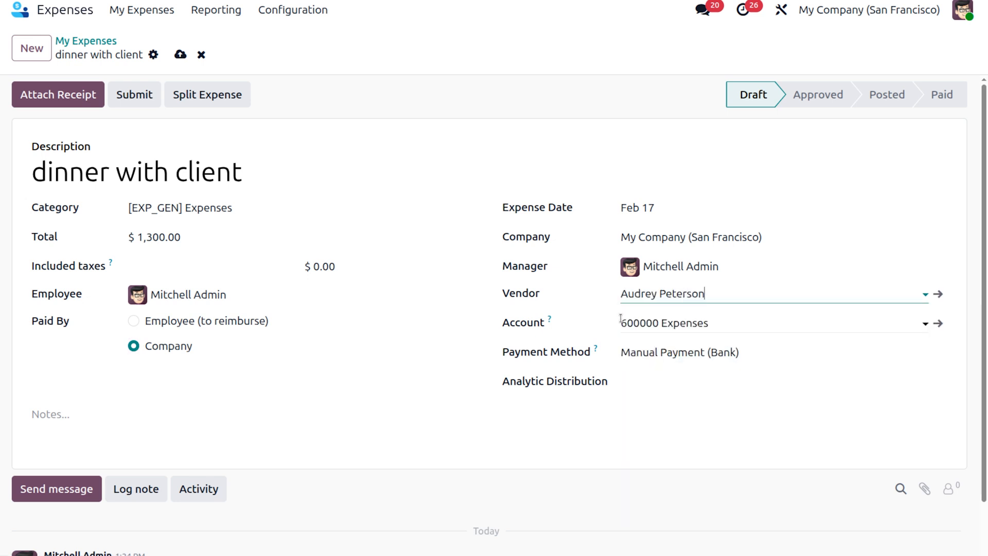
- Submit the dinner expense and post its journal entries
{"action": "mouse_move", "coordinate": [549, 321]}
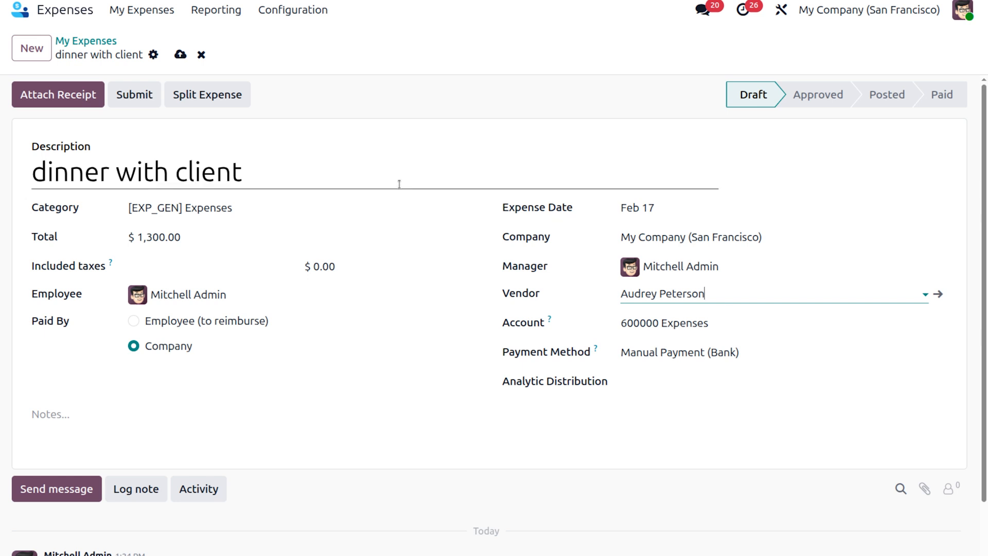
{"action": "left_click", "coordinate": [144, 99]}
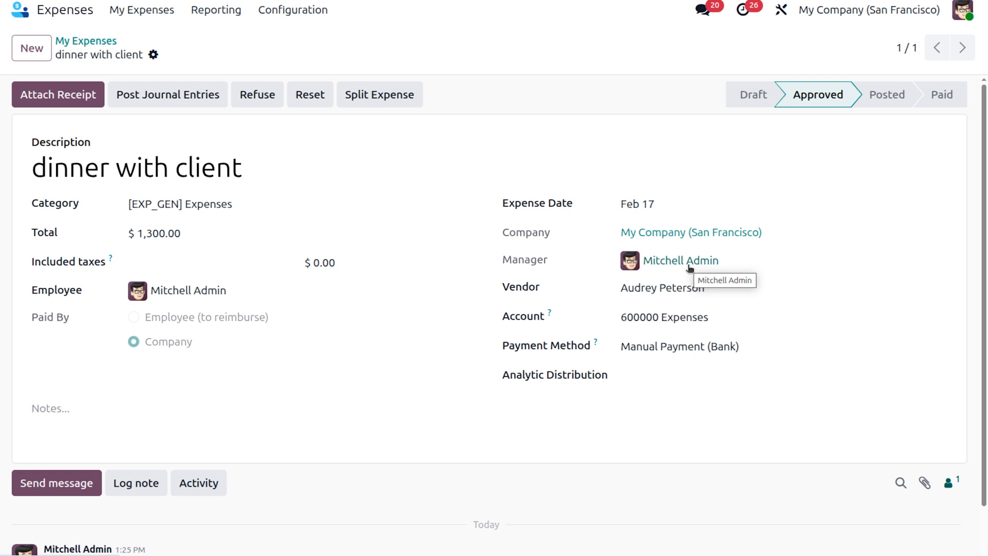
{"action": "left_click", "coordinate": [208, 97]}
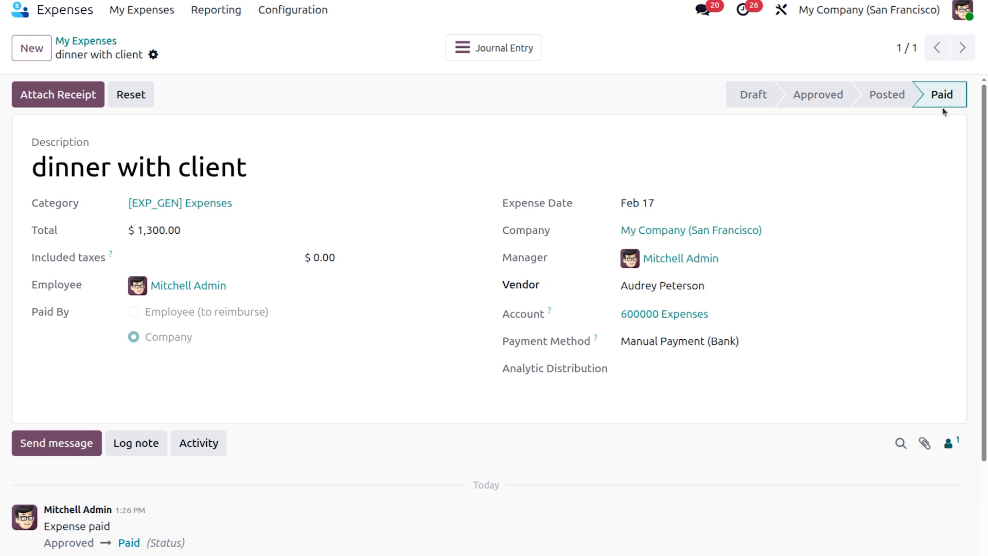
- Switch to Accounting and open the Profit and Loss report
{"action": "left_click", "coordinate": [65, 13]}
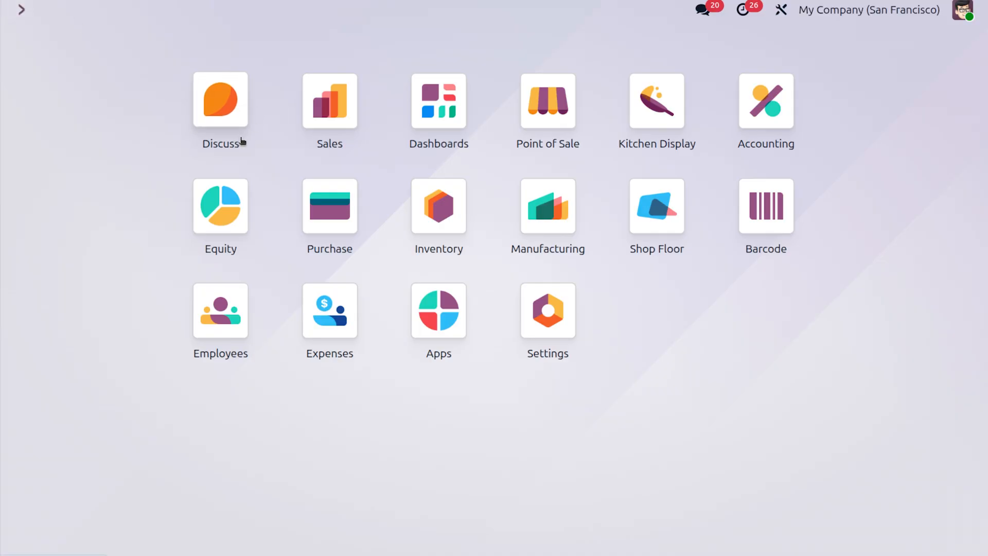
{"action": "type", "text": "acc"}
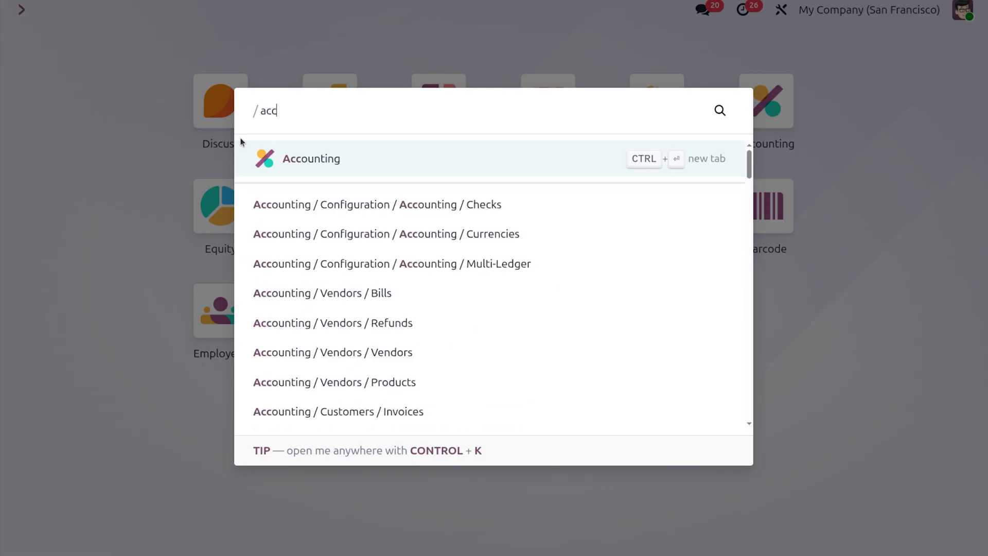
{"action": "left_click", "coordinate": [289, 161]}
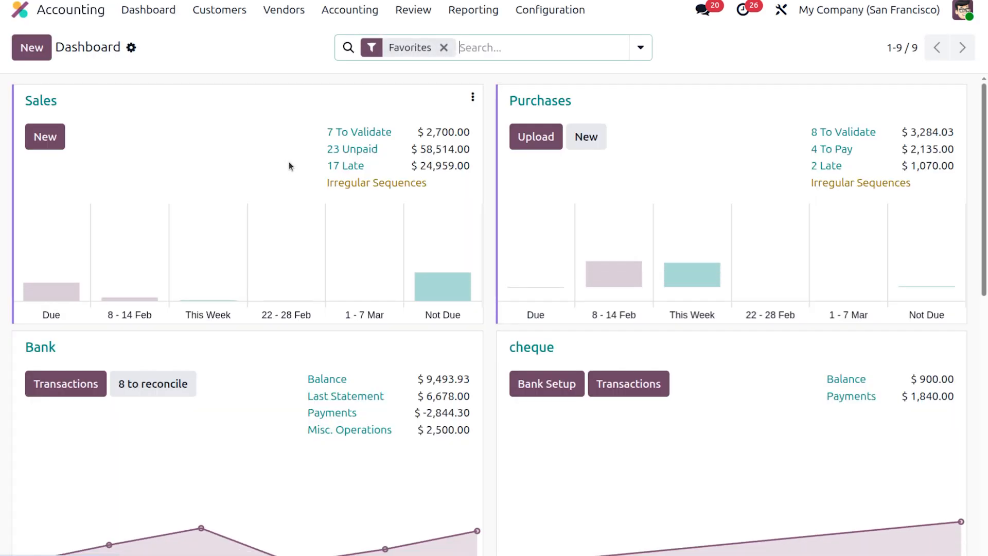
{"action": "left_click", "coordinate": [486, 11]}
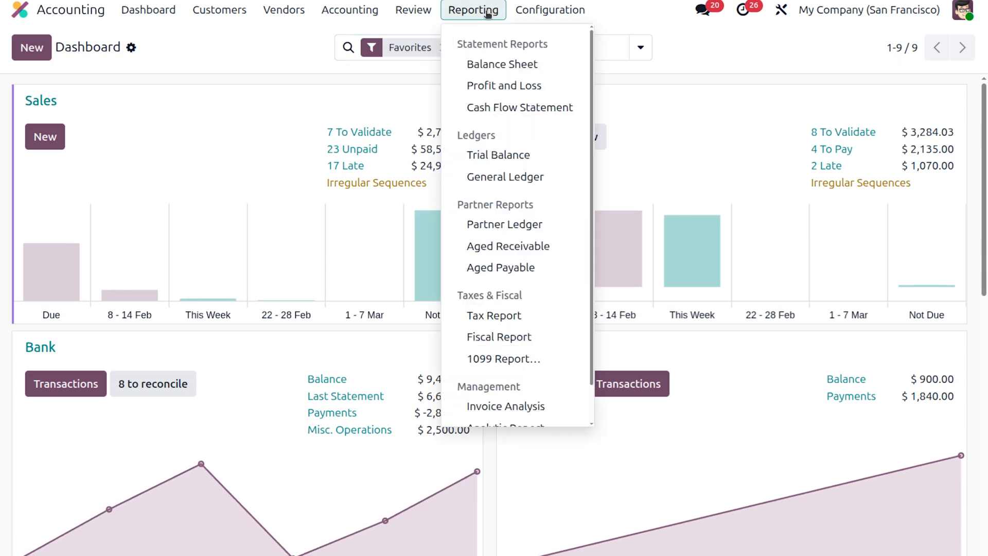
{"action": "left_click", "coordinate": [523, 86]}
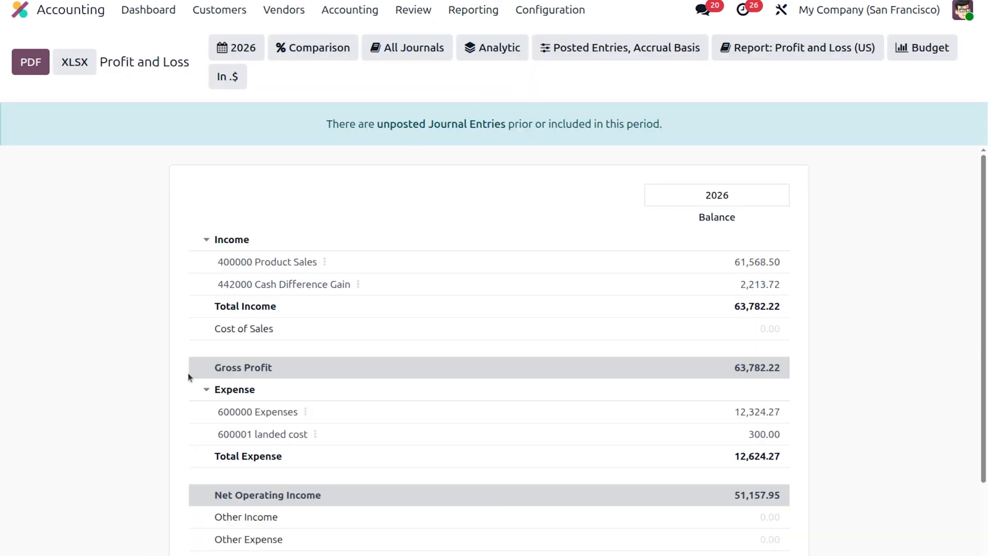
- Open the General Ledger for account 600000 Expenses from the report and review its journal items
{"action": "scroll", "coordinate": [187, 373], "scroll_direction": "down", "scroll_amount": 2}
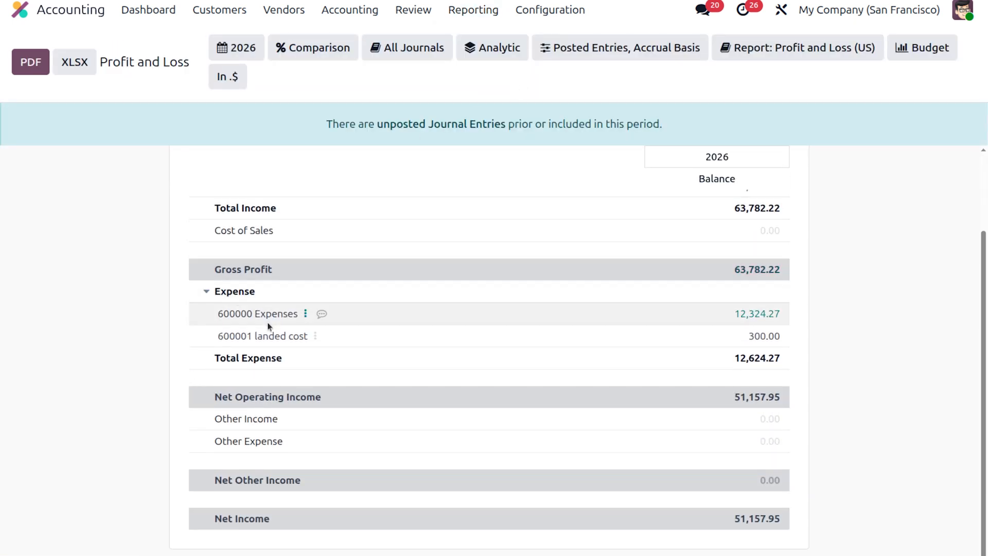
{"action": "left_click", "coordinate": [306, 315]}
{"action": "left_click", "coordinate": [382, 327]}
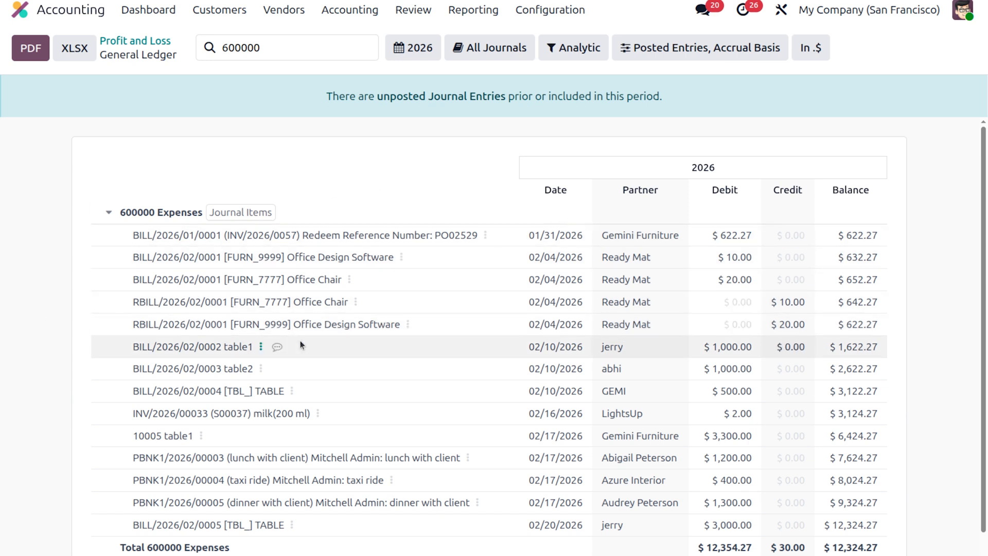
{"action": "scroll", "coordinate": [300, 340], "scroll_direction": "down", "scroll_amount": 1}
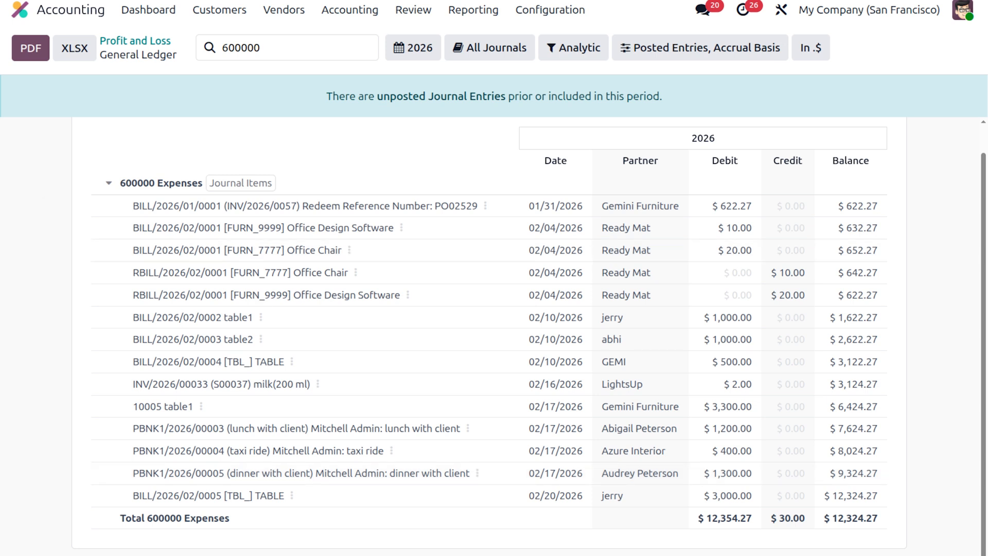
- Switch to Purchase and create a new request for quotation with an individual contact as vendor
{"action": "left_click", "coordinate": [63, 14]}
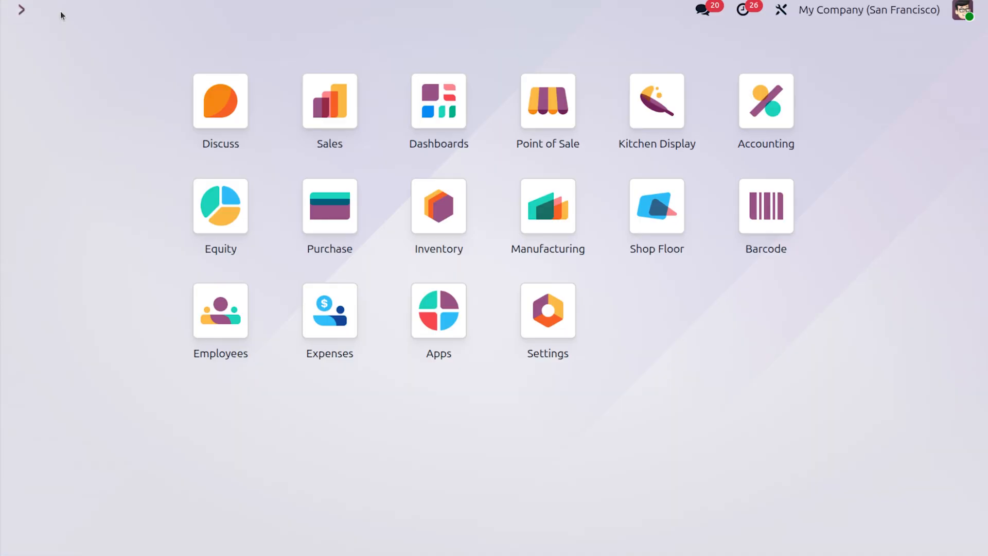
{"action": "type", "text": "pu"}
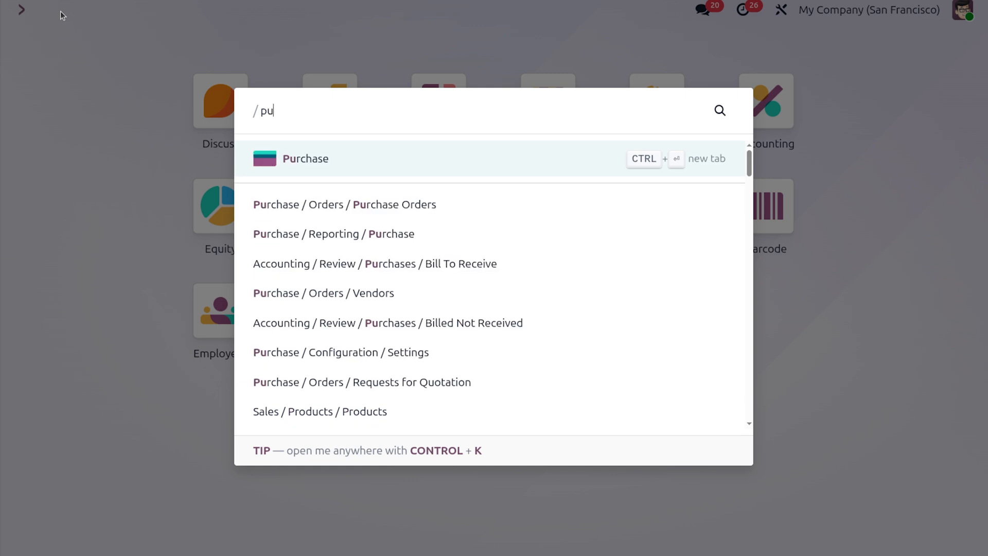
{"action": "left_click", "coordinate": [320, 159]}
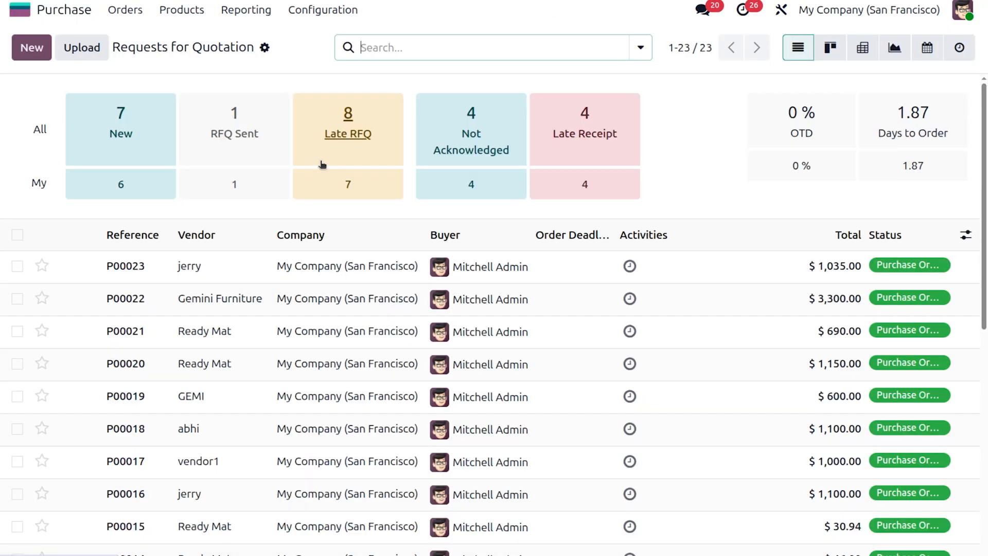
{"action": "left_click", "coordinate": [40, 49]}
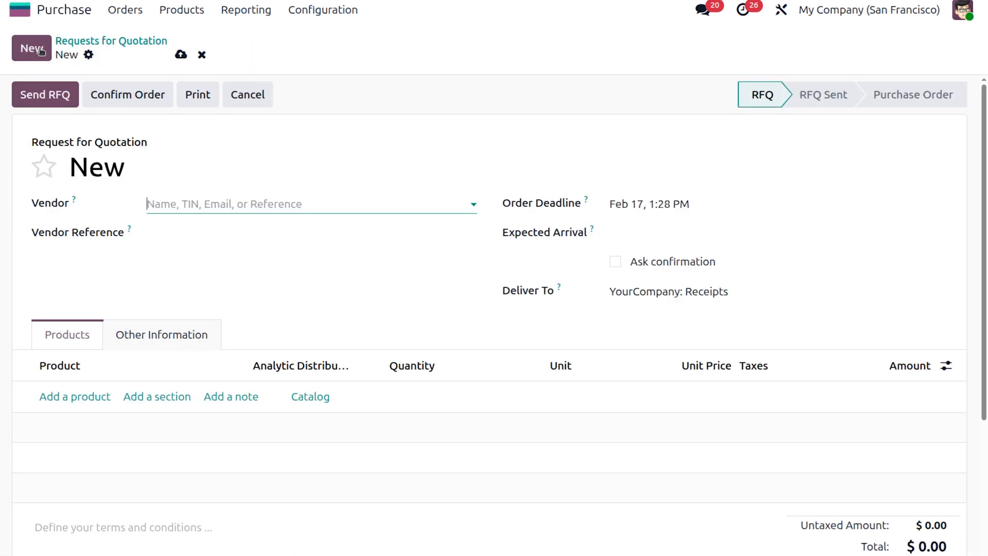
{"action": "left_click", "coordinate": [173, 206]}
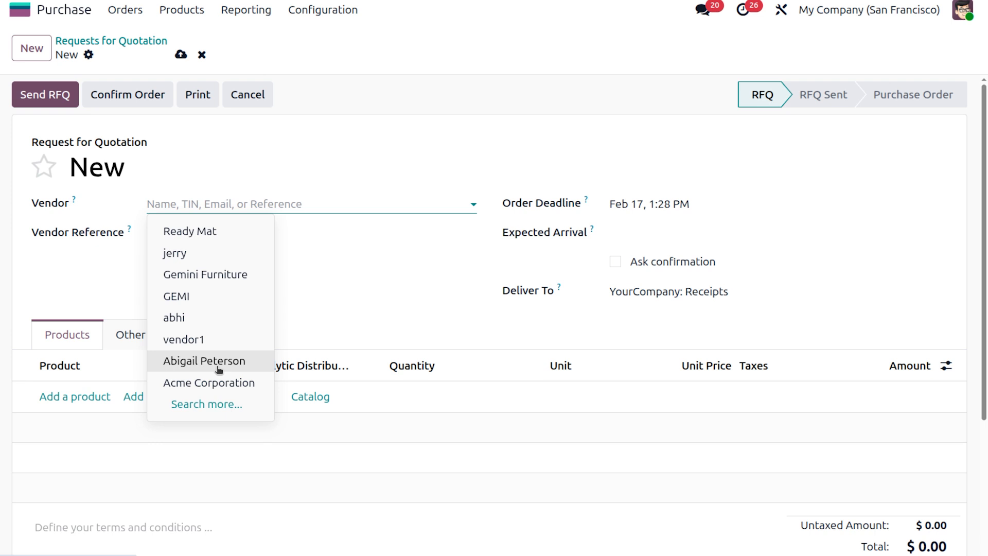
{"action": "left_click", "coordinate": [216, 254]}
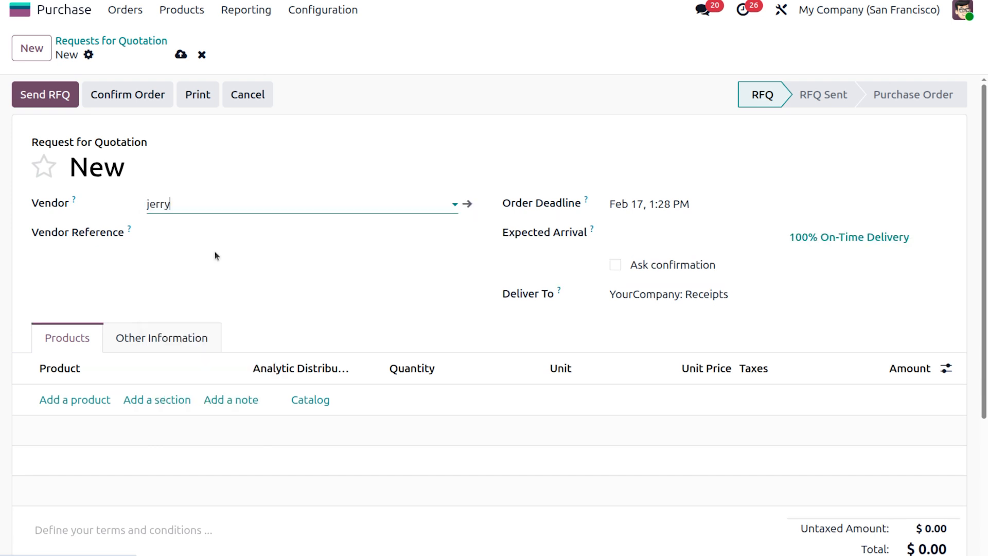
- Add the product [FURN_0009] Wall Shelf Unit with a quantity of 10 and check the order total
{"action": "left_click", "coordinate": [63, 400]}
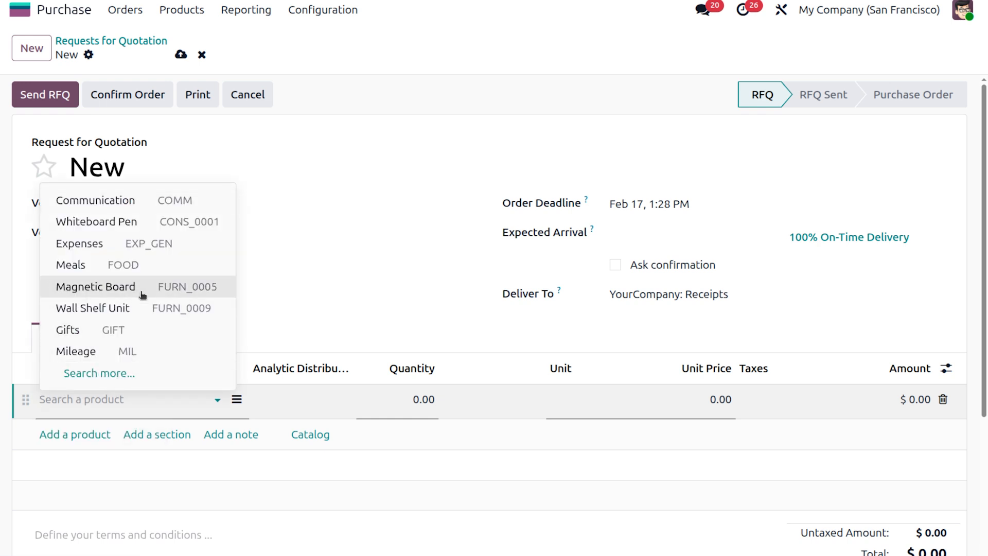
{"action": "left_click", "coordinate": [143, 311]}
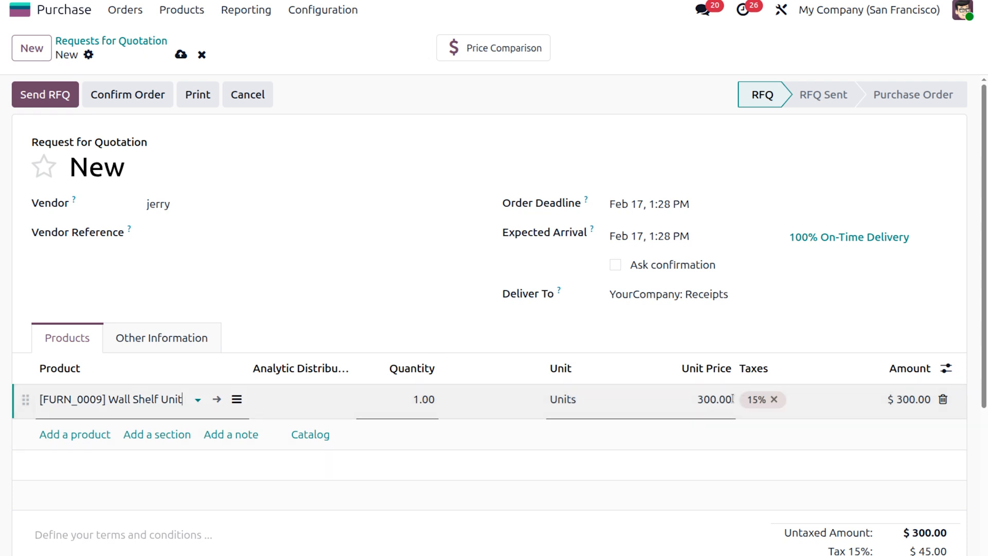
{"action": "left_click", "coordinate": [421, 399]}
{"action": "key", "text": "BackSpace"}
{"action": "type", "text": "10"}
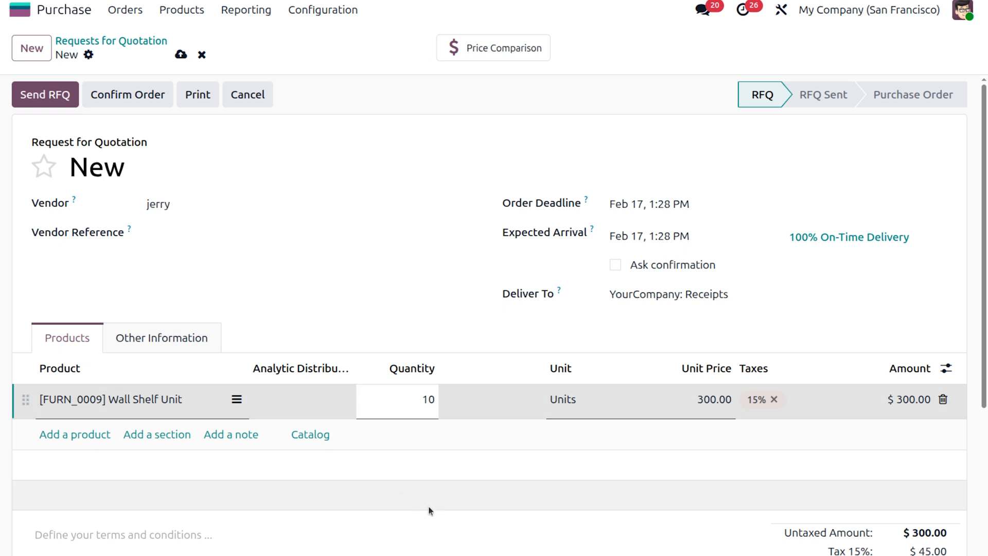
{"action": "left_click", "coordinate": [434, 512]}
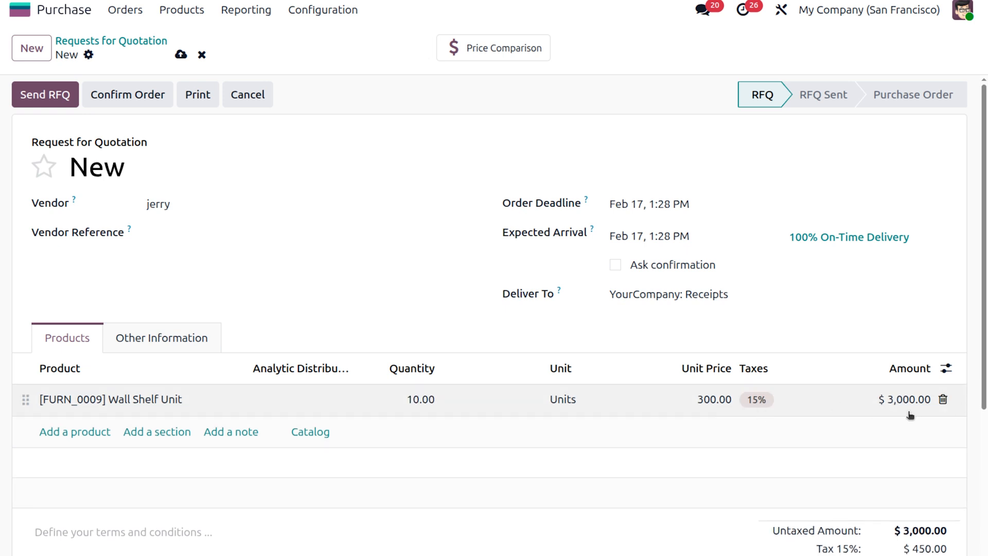
{"action": "scroll", "coordinate": [919, 409], "scroll_direction": "down", "scroll_amount": 2}
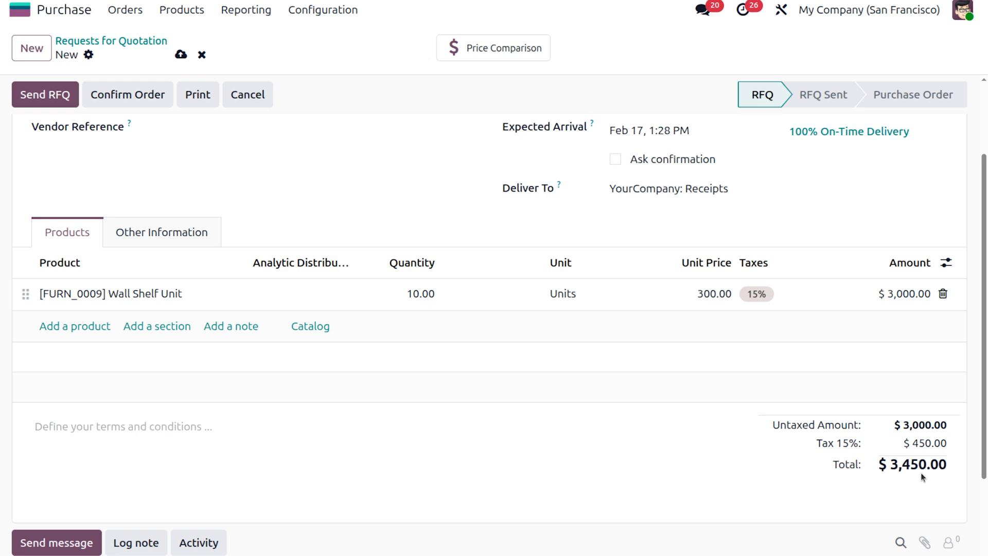
{"action": "scroll", "coordinate": [667, 443], "scroll_direction": "up", "scroll_amount": 2}
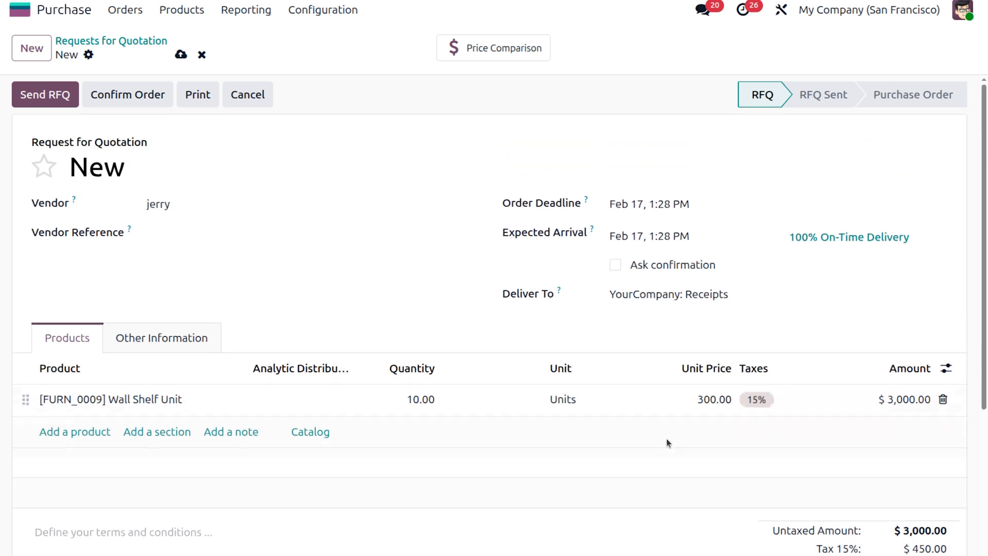
- Confirm the Wall Shelf Unit purchase order and validate the receipt of its products
{"action": "left_click", "coordinate": [143, 95]}
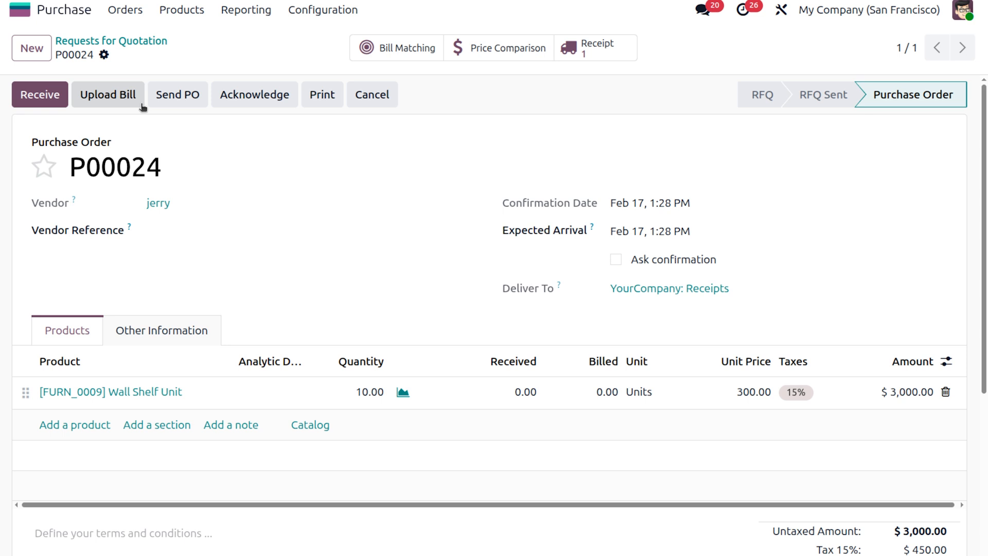
{"action": "left_click", "coordinate": [42, 99]}
{"action": "left_click", "coordinate": [44, 99]}
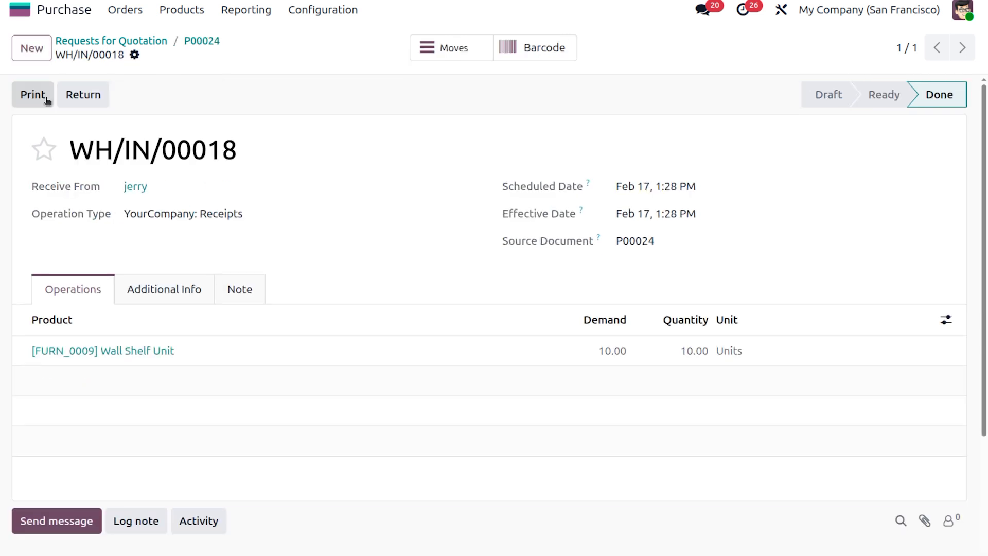
- Return to purchase order P00024 and generate a draft vendor bill from its Wall Shelf Unit line through Bill Matching
{"action": "left_click", "coordinate": [210, 41]}
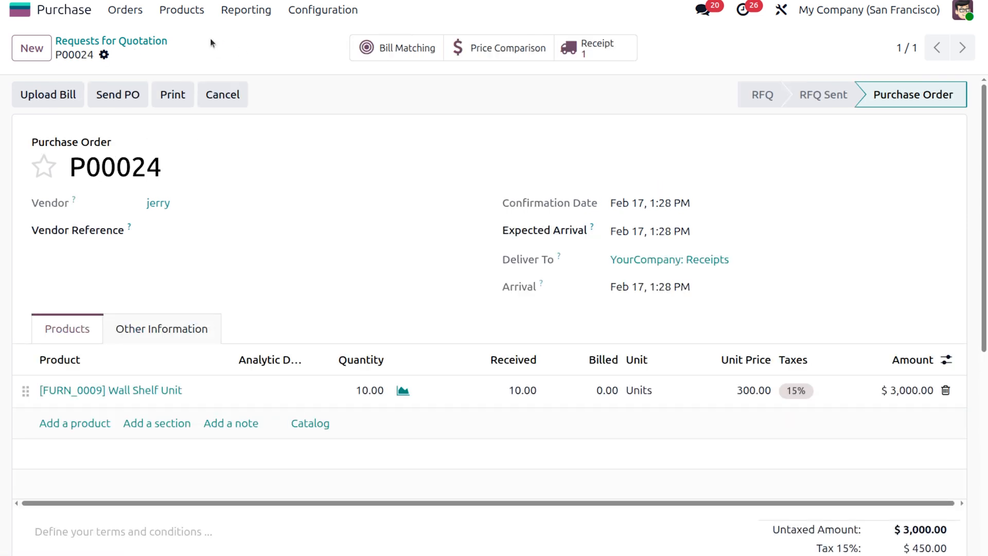
{"action": "left_click", "coordinate": [405, 55]}
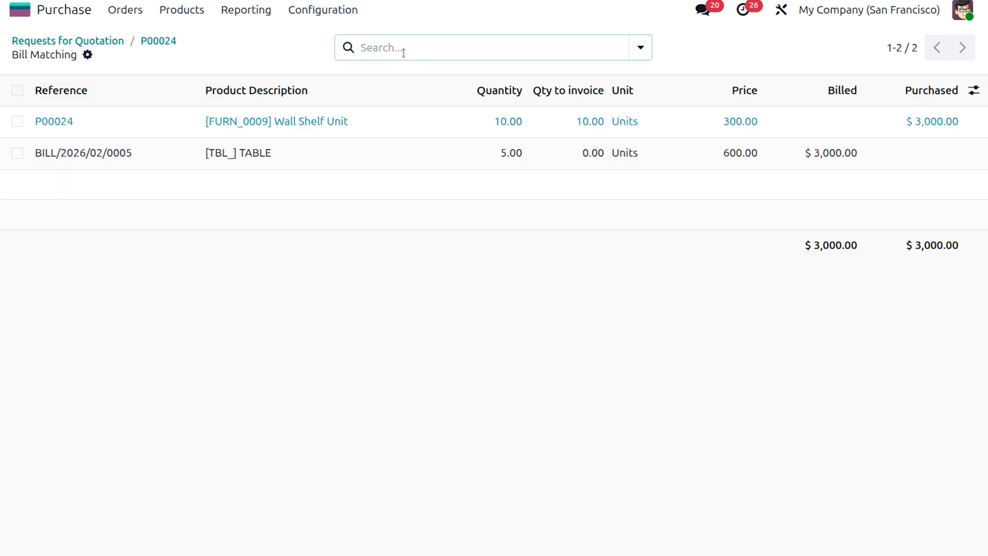
{"action": "left_click", "coordinate": [20, 122]}
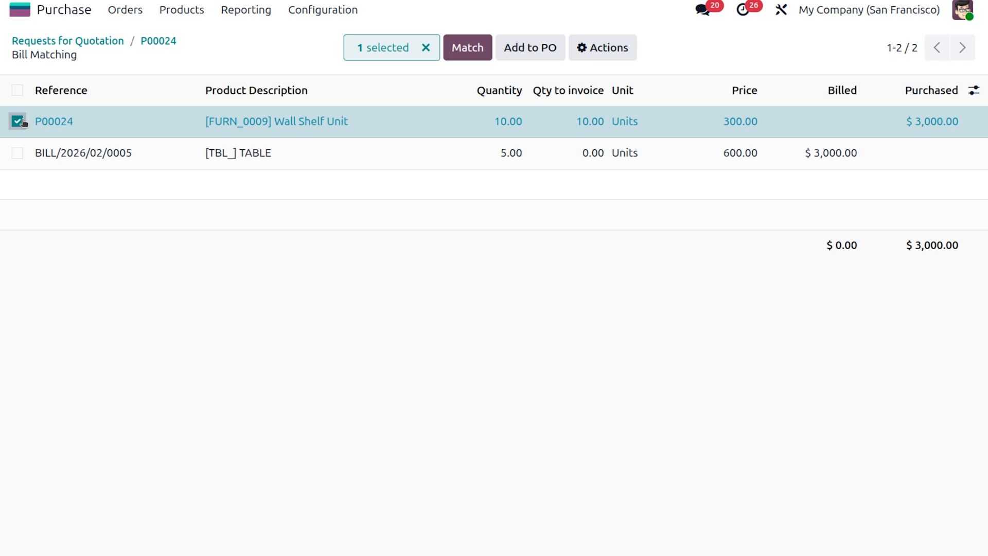
{"action": "left_click", "coordinate": [472, 48]}
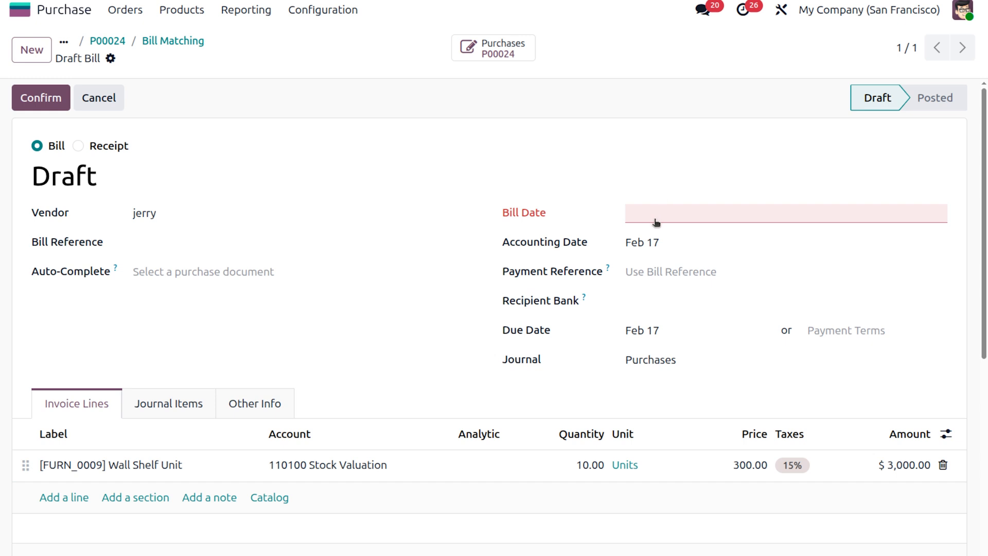
- Set the bill date to February 17, 2026, confirm the vendor bill, and review its journal items
{"action": "left_click", "coordinate": [656, 217]}
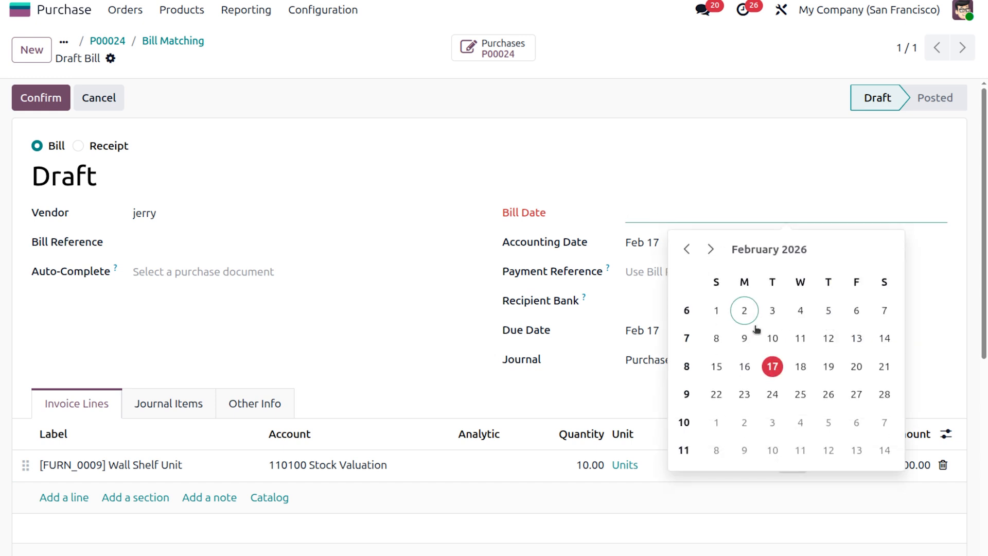
{"action": "left_click", "coordinate": [771, 376]}
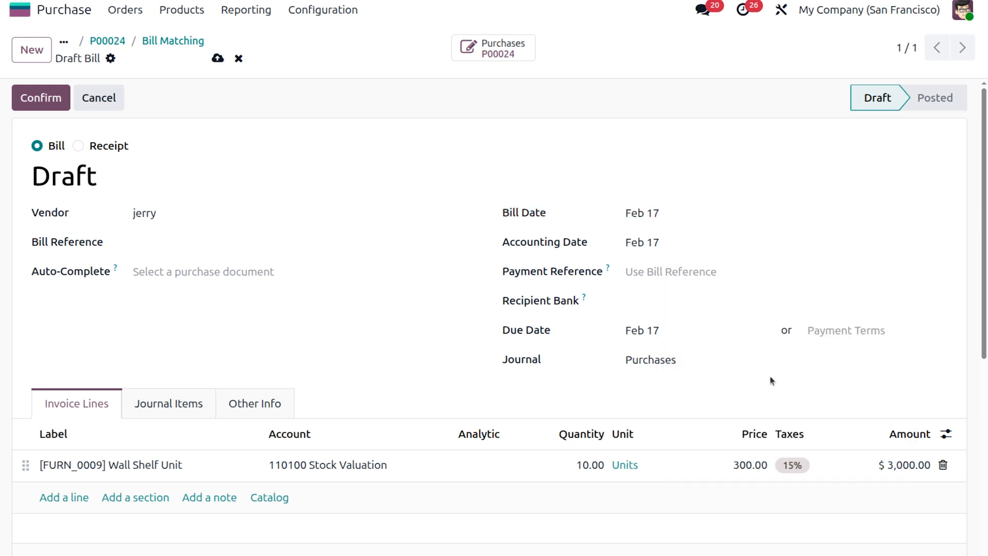
{"action": "left_click", "coordinate": [46, 98]}
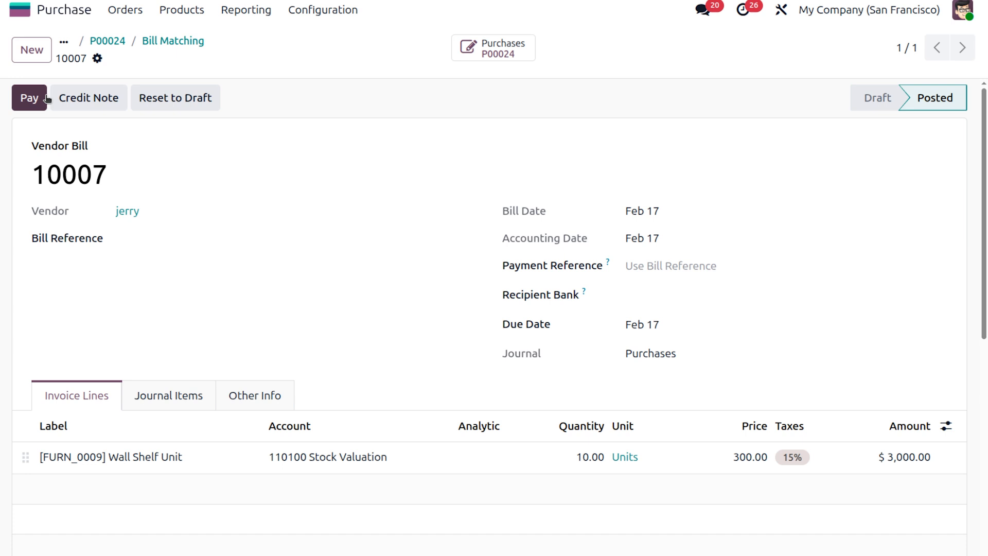
{"action": "left_click", "coordinate": [188, 395]}
{"action": "scroll", "coordinate": [187, 396], "scroll_direction": "down", "scroll_amount": 4}
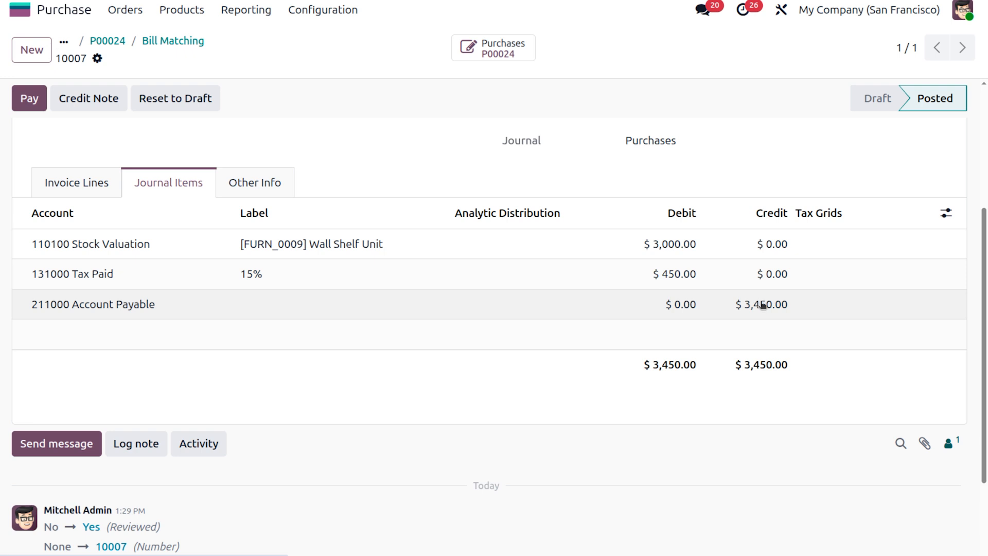
- Switch to Accounting and open the Balance Sheet report
{"action": "left_click", "coordinate": [19, 9]}
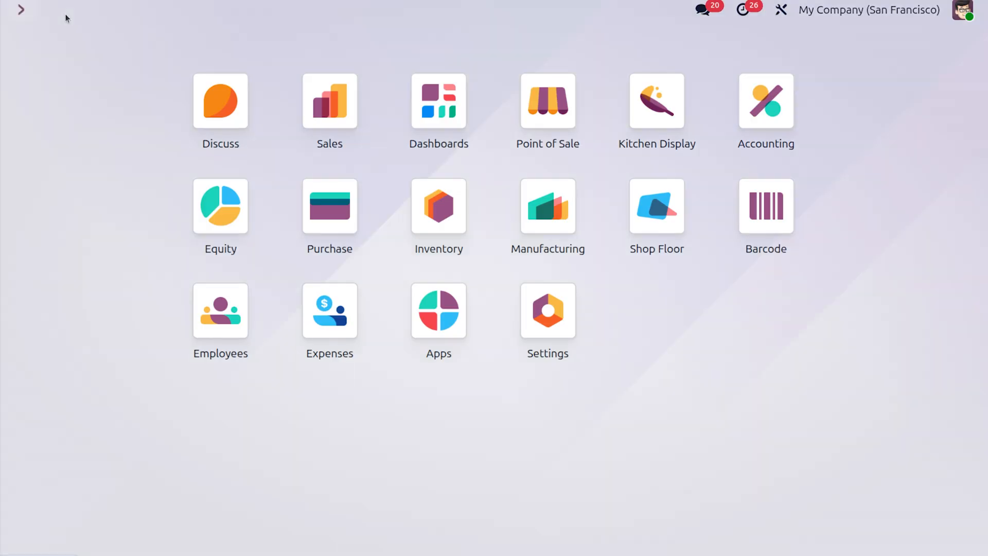
{"action": "type", "text": "acc"}
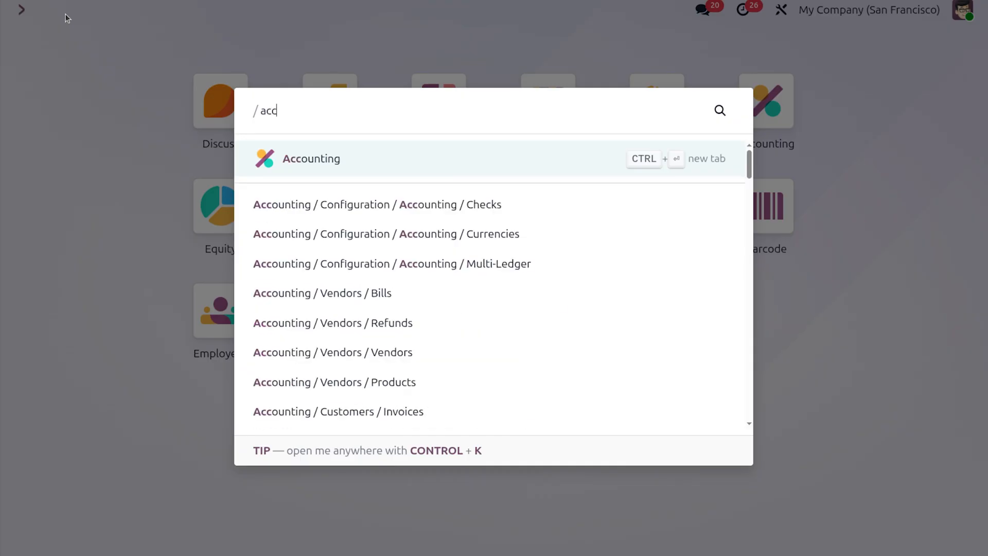
{"action": "left_click", "coordinate": [262, 160]}
{"action": "left_click", "coordinate": [483, 15]}
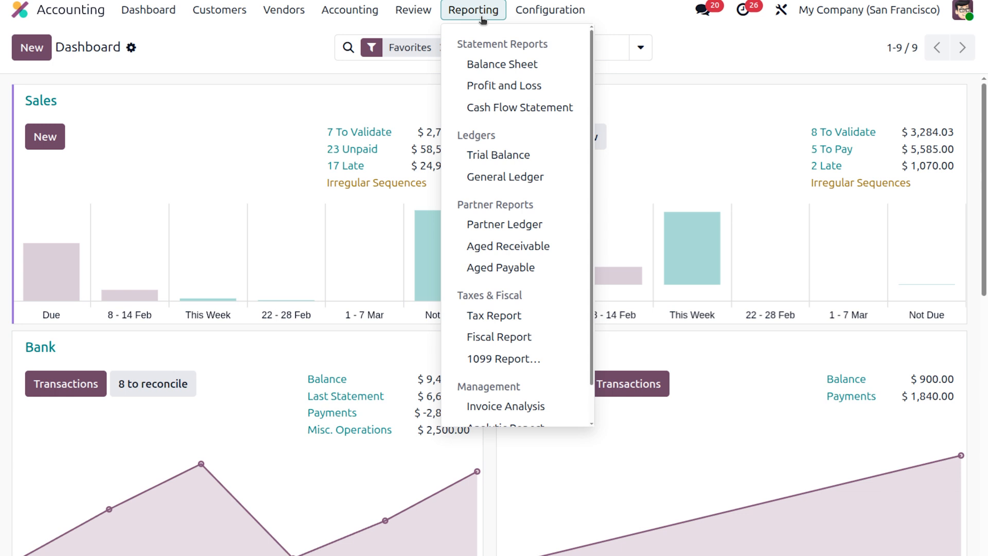
{"action": "left_click", "coordinate": [512, 67]}
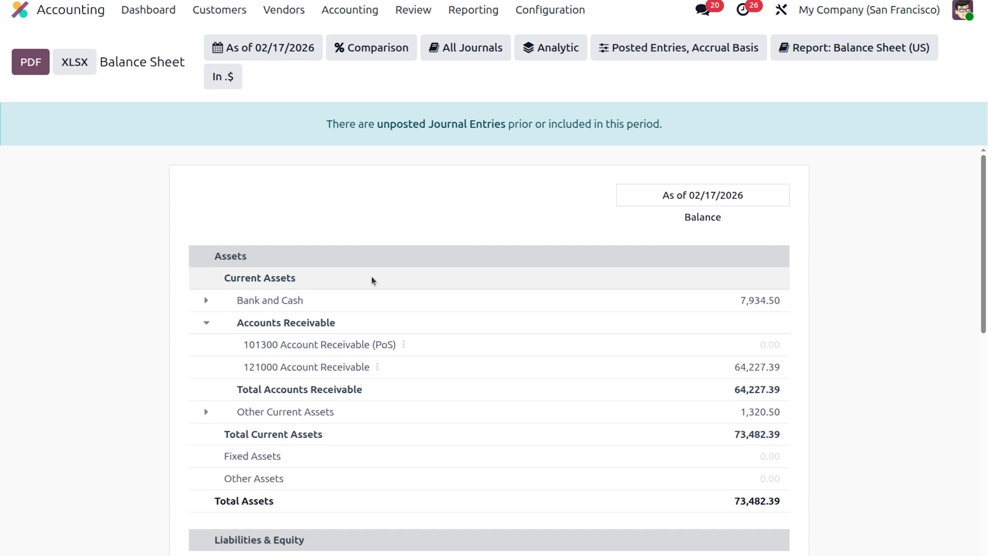
- Review the Balance Sheet's assets and liabilities and open the General Ledger for 211000 Account Payable
{"action": "scroll", "coordinate": [373, 280], "scroll_direction": "down", "scroll_amount": 5}
{"action": "scroll", "coordinate": [373, 281], "scroll_direction": "up", "scroll_amount": 4}
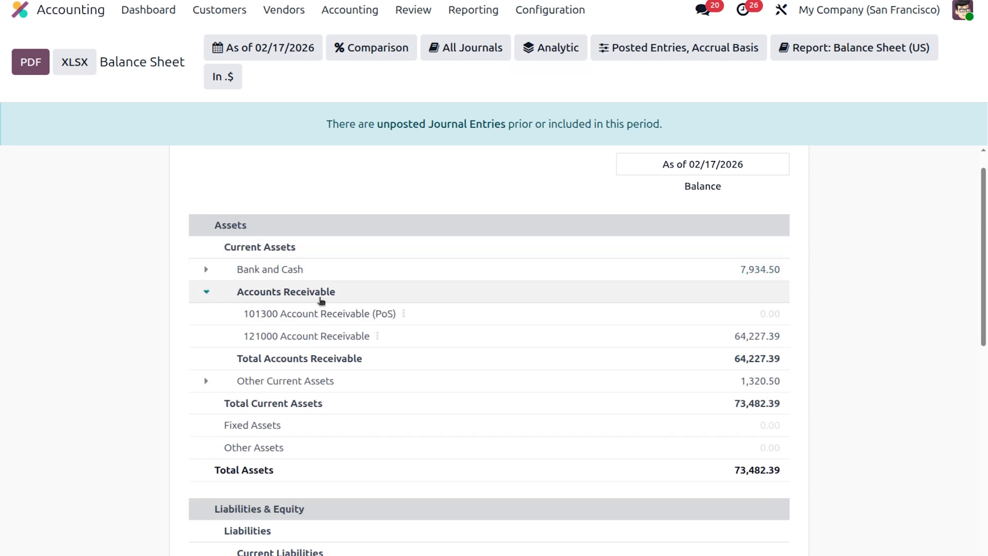
{"action": "scroll", "coordinate": [342, 418], "scroll_direction": "down", "scroll_amount": 5}
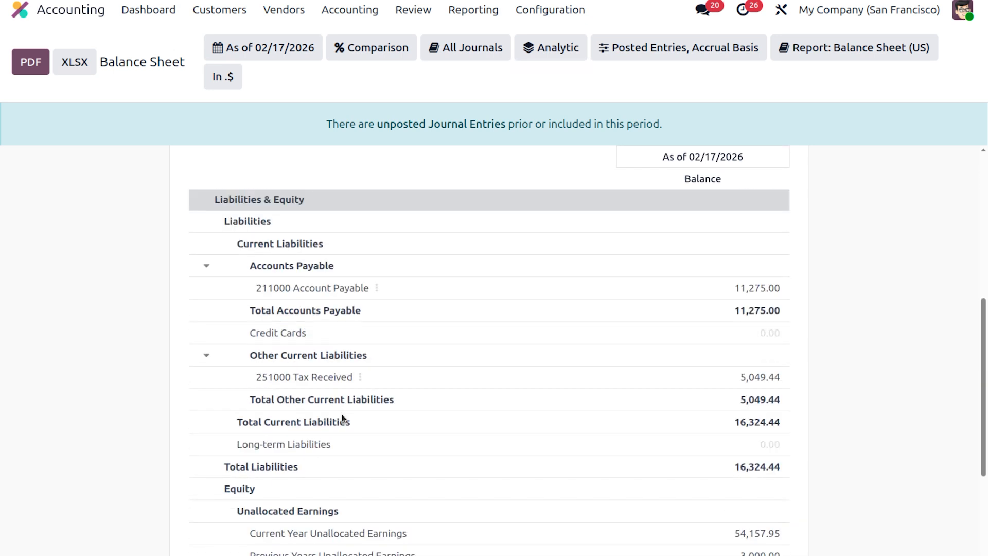
{"action": "left_click", "coordinate": [378, 290]}
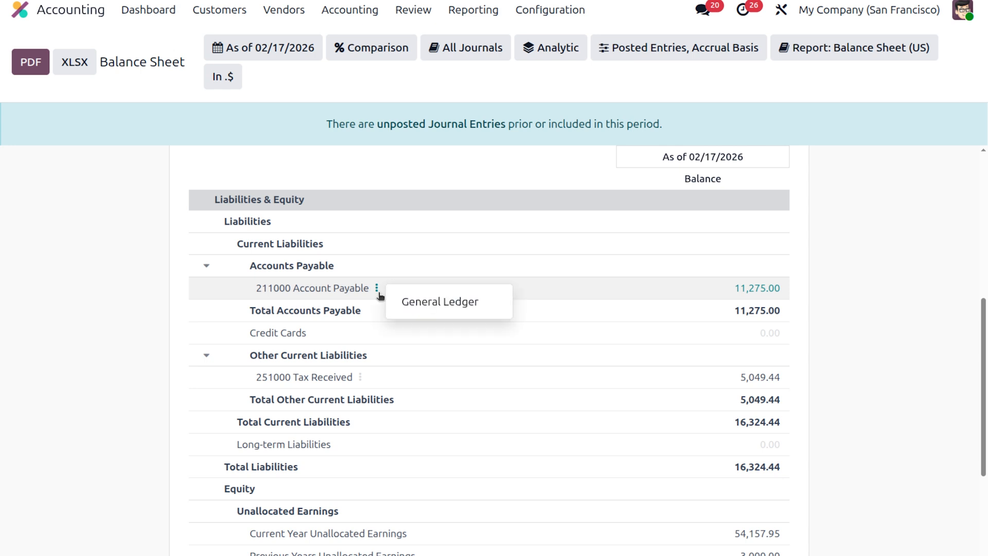
{"action": "left_click", "coordinate": [427, 307]}
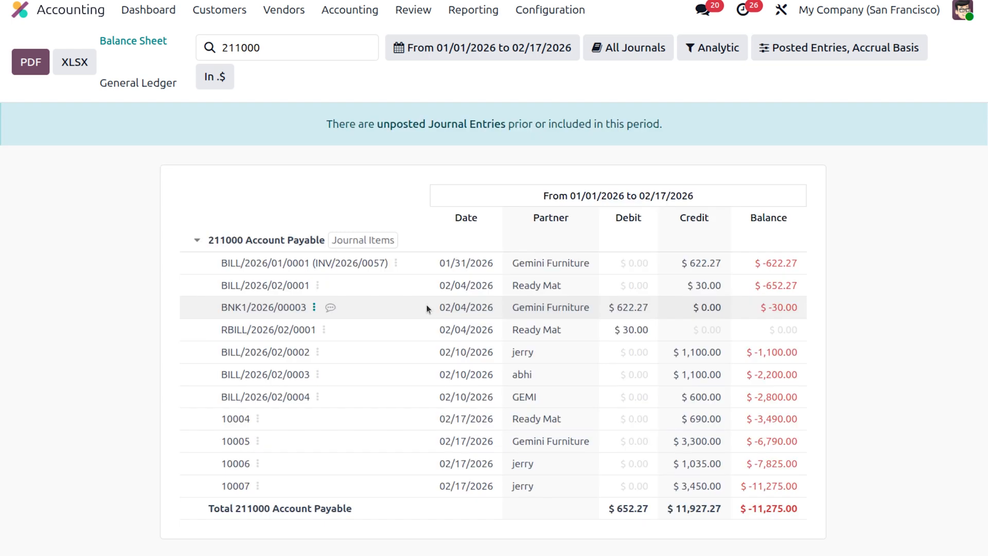